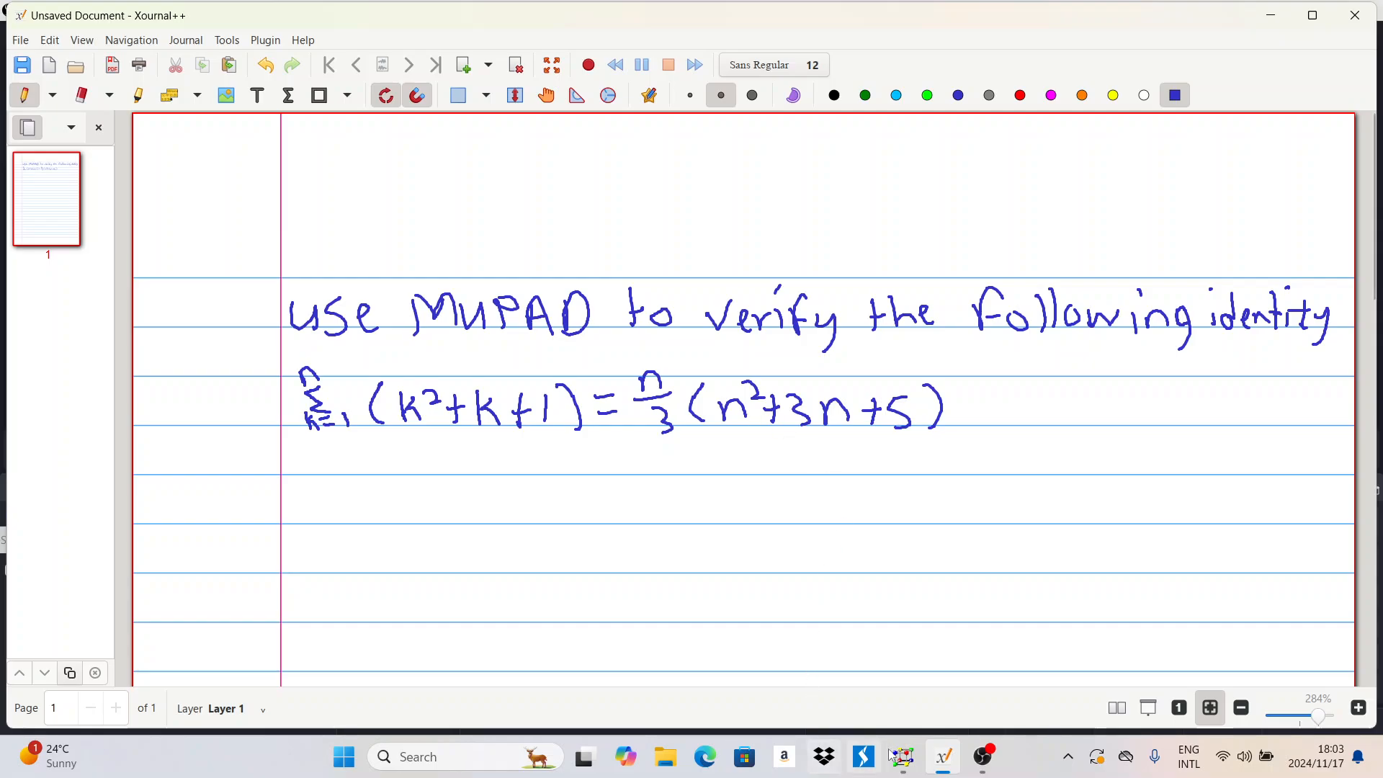
Step: Switch to the first MuPAD Light window and begin a summation command with sum(k in enlarged text
mouse_move(900, 763)
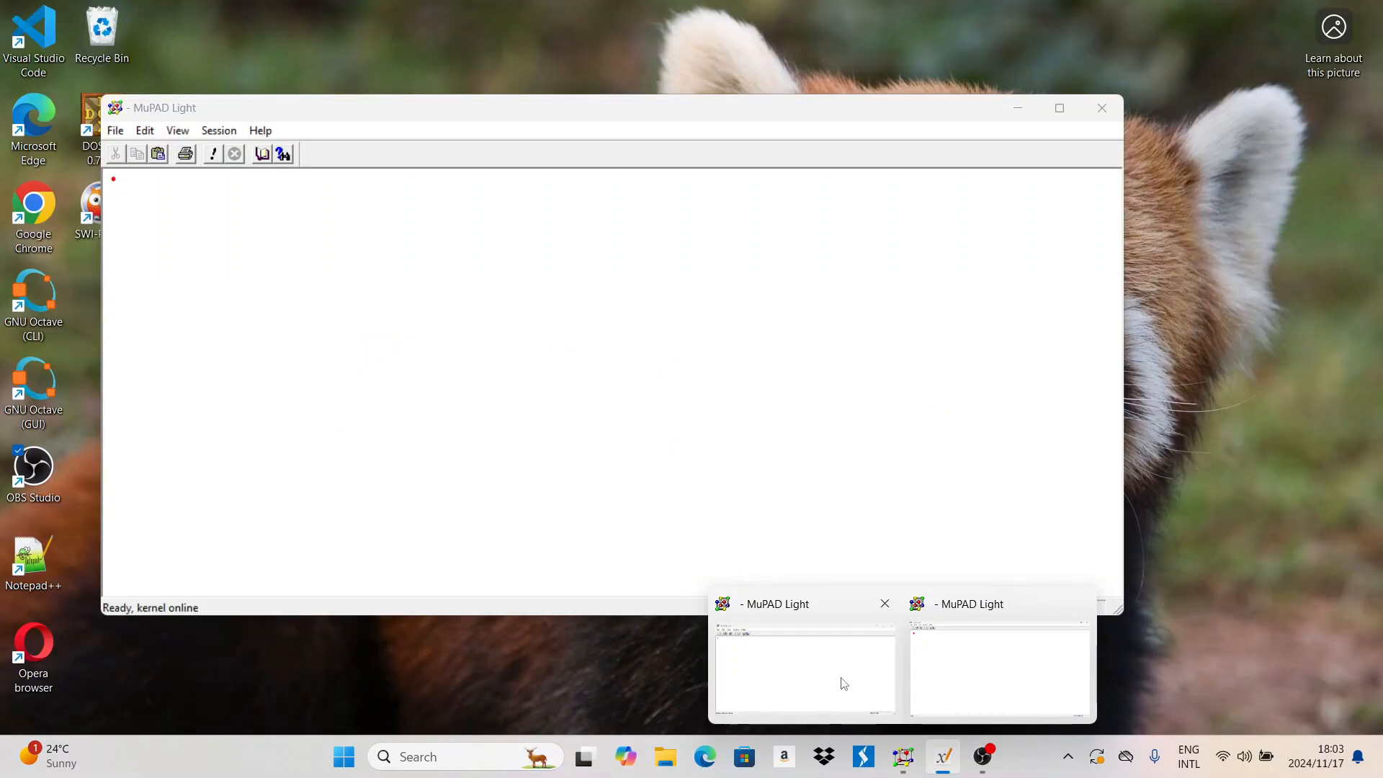
left_click(845, 683)
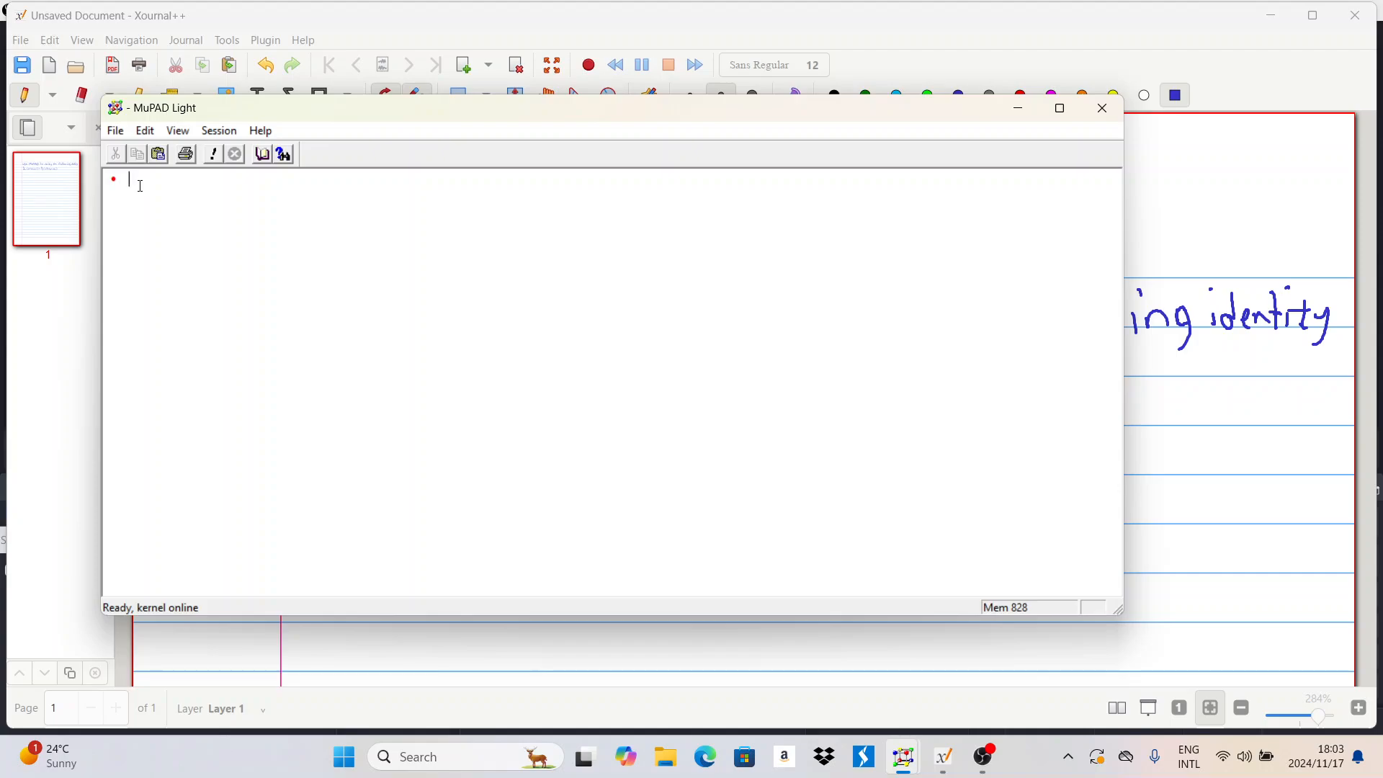
type("sum")
scroll(195, 193, "up", 14)
scroll(204, 198, "up", 2)
type("9")
key("BackSpace")
type("(")
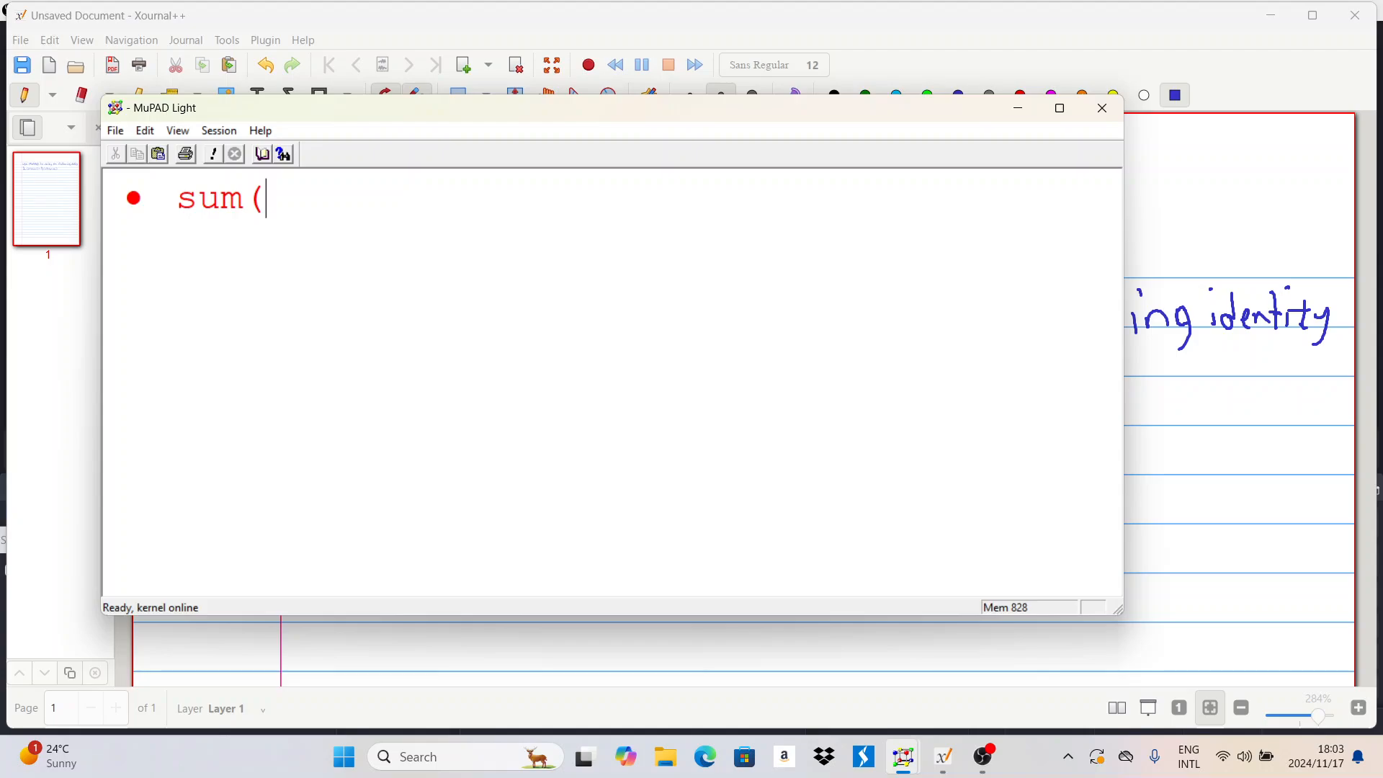
type("k")
Step: Check the handwritten identity and extend the sum command's expression to k^2+K+1, followed by a comma
left_click(1018, 108)
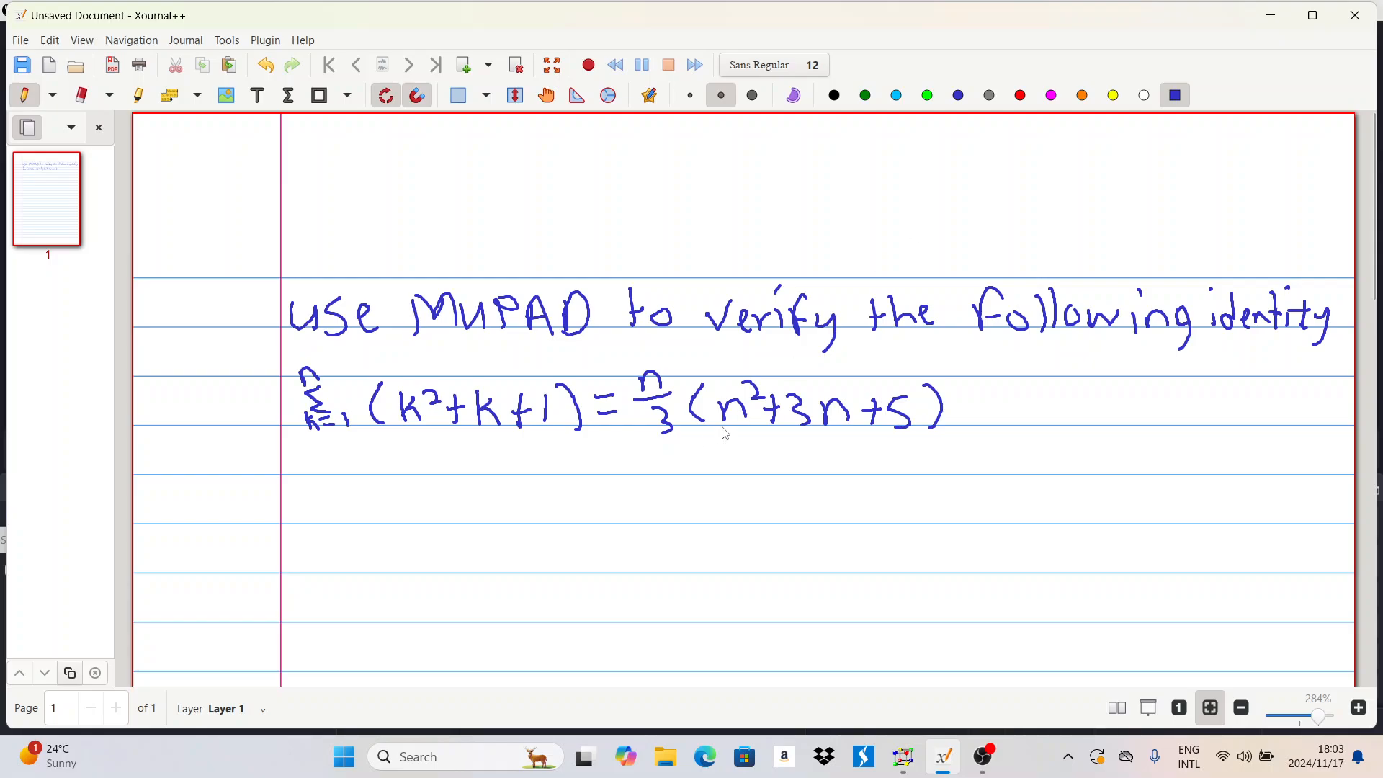
mouse_move(919, 766)
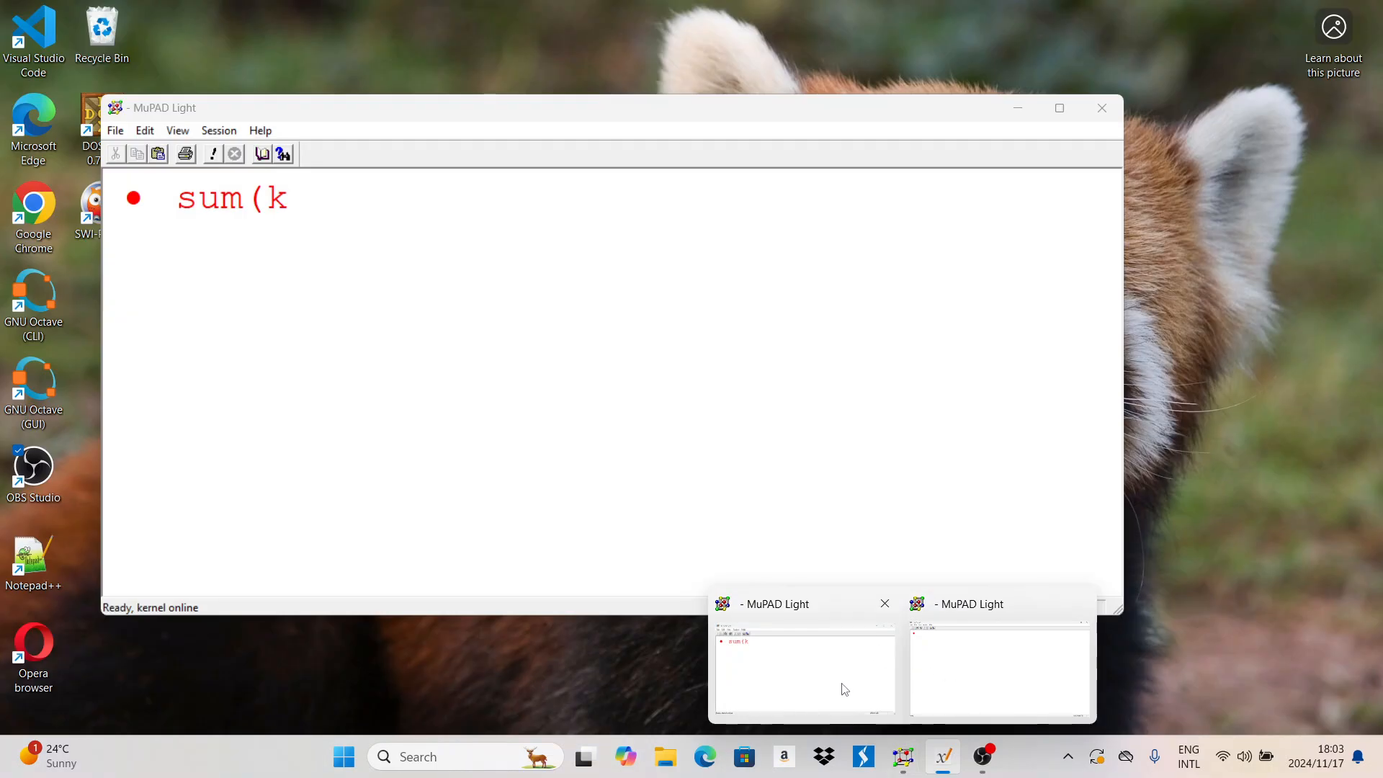
left_click(841, 688)
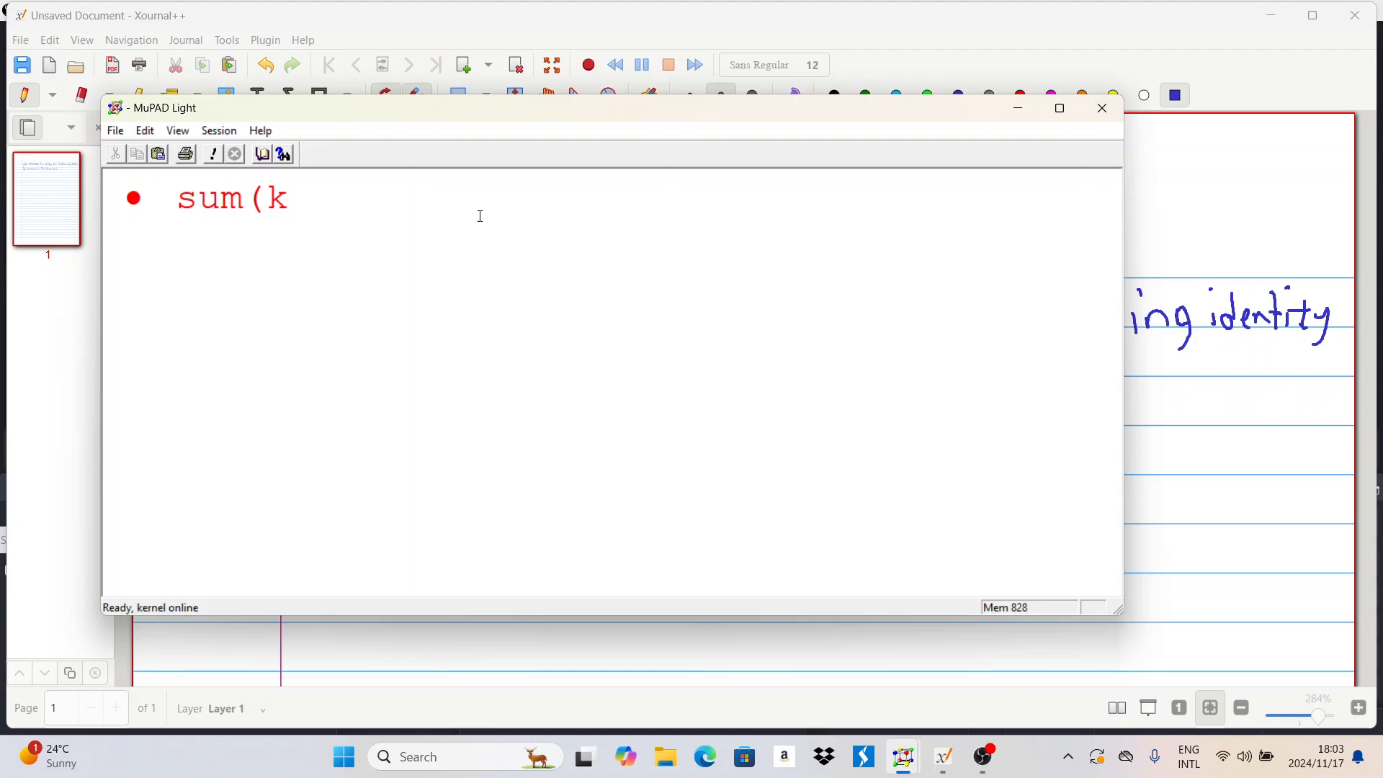
type("^2+K+1")
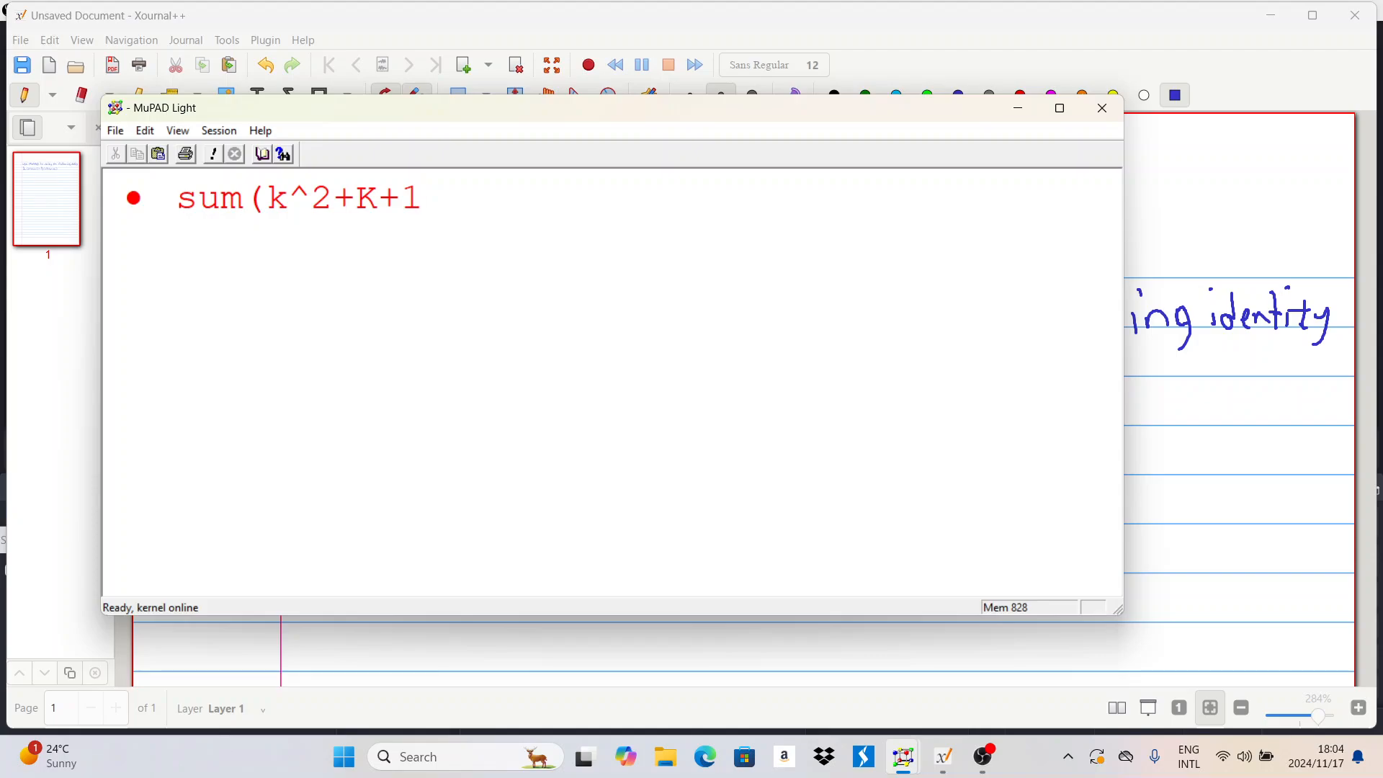
type(".")
key("BackSpace")
type(",")
Step: Add the range k=1..n to the sum, append :%=factor(%) after the closing bracket, and evaluate the command
left_click(1013, 114)
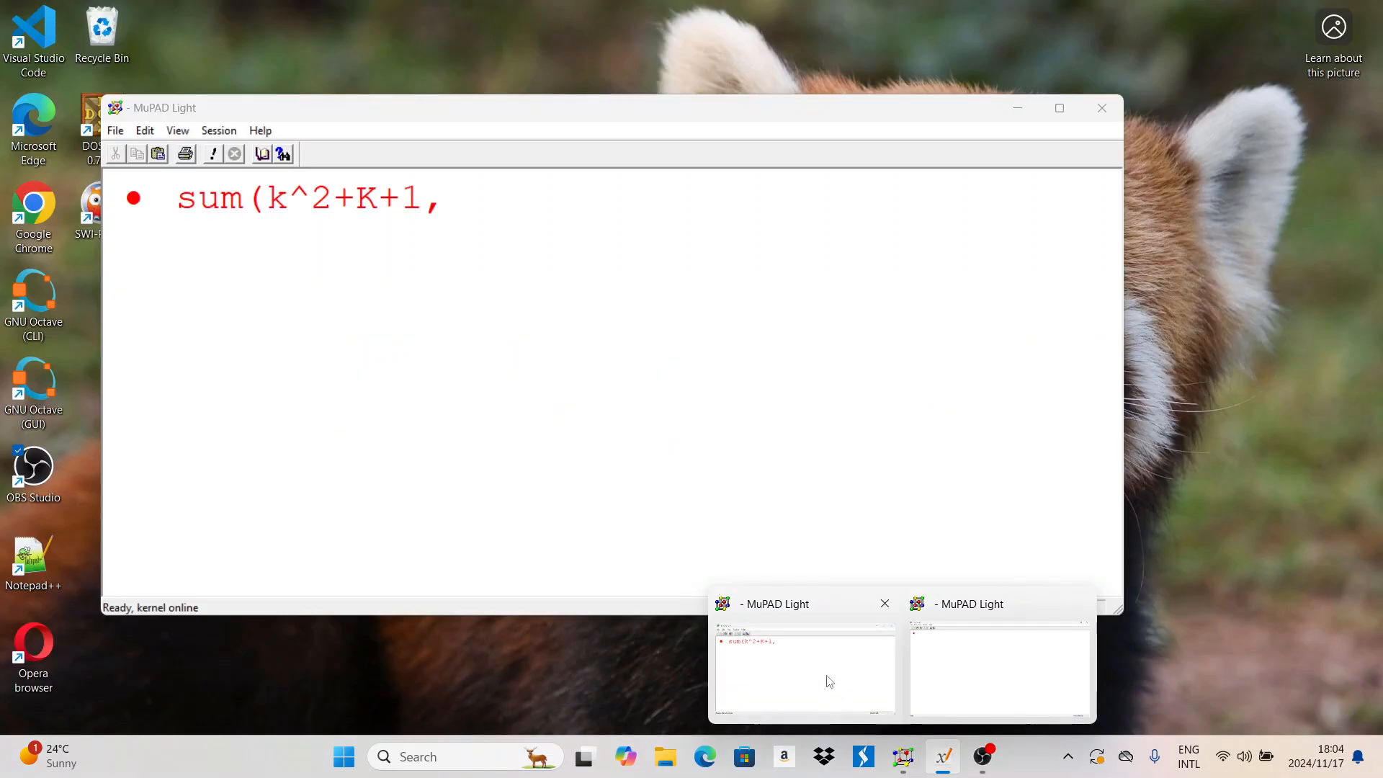
left_click(825, 684)
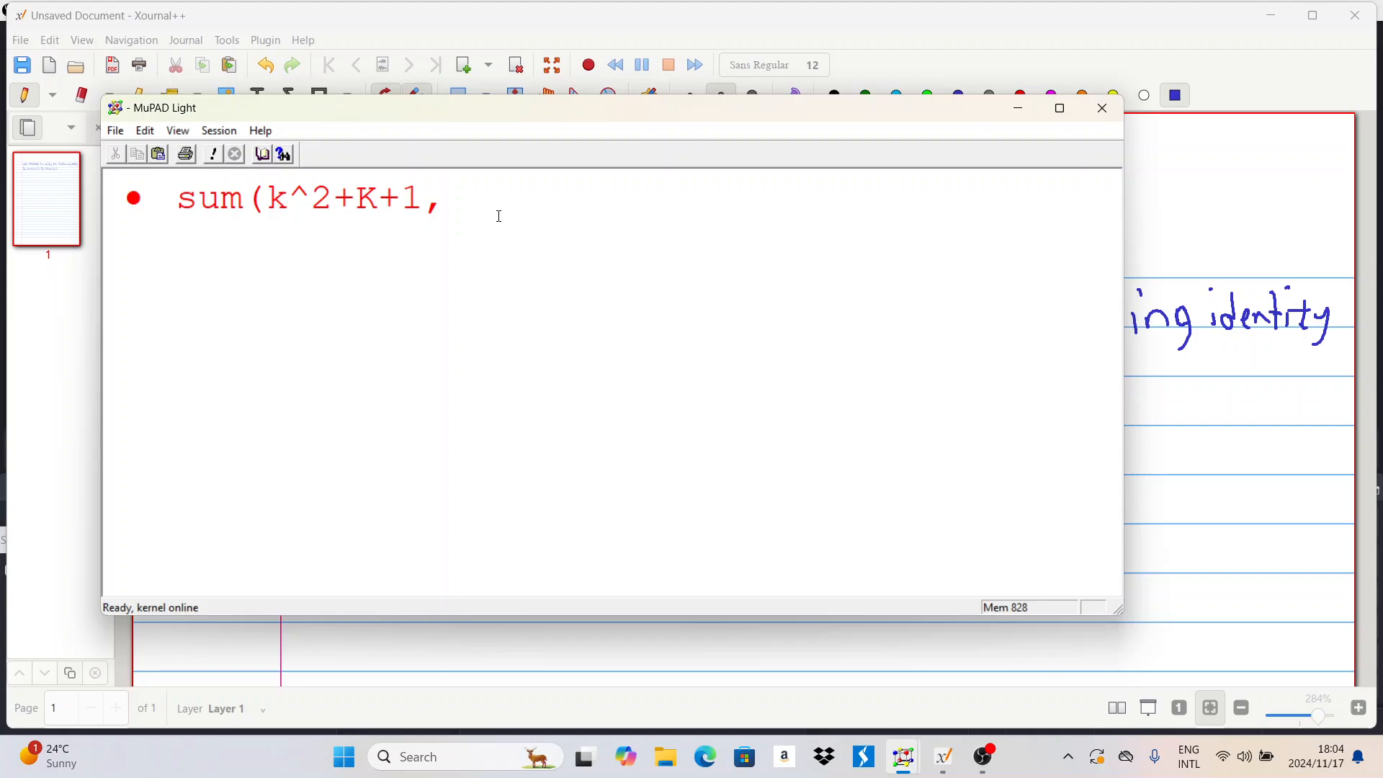
type("k=1..n):")
type("%")
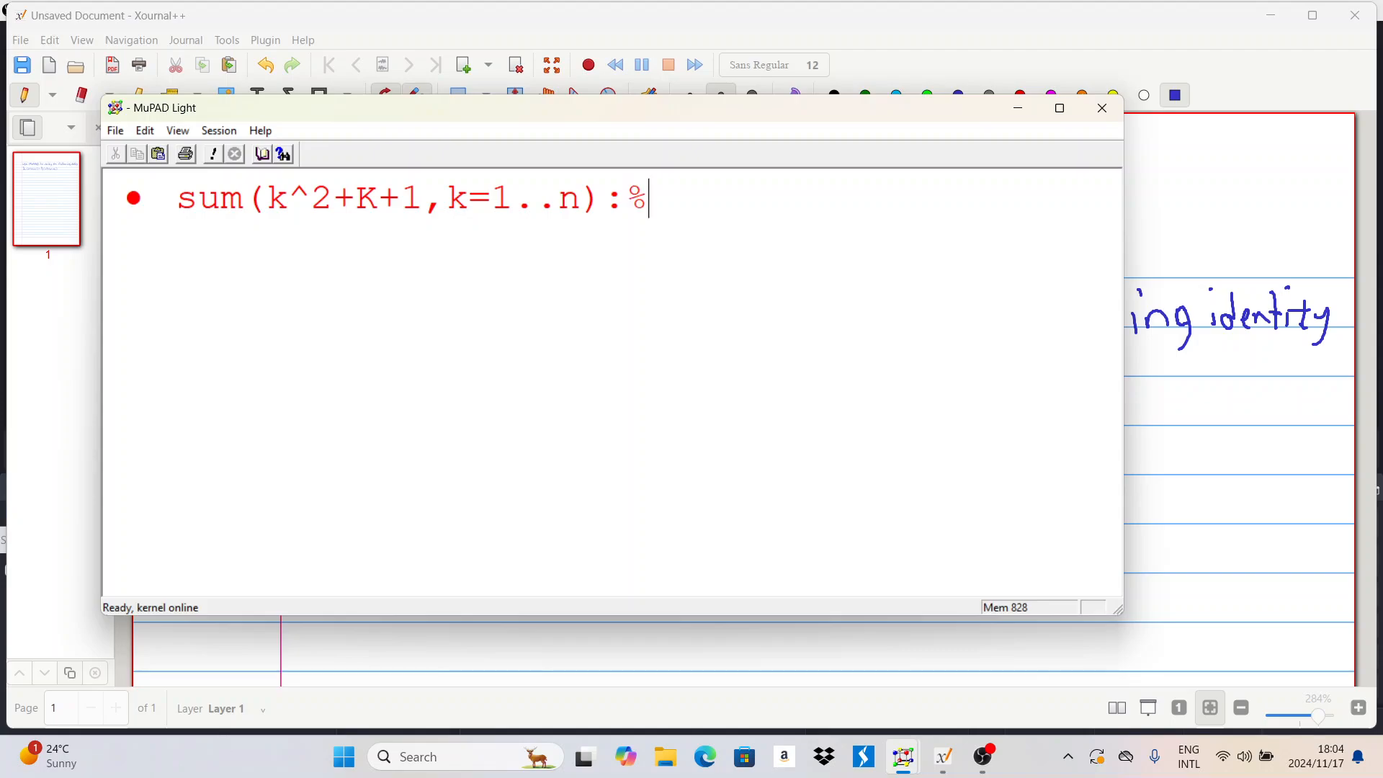
type("=factor")
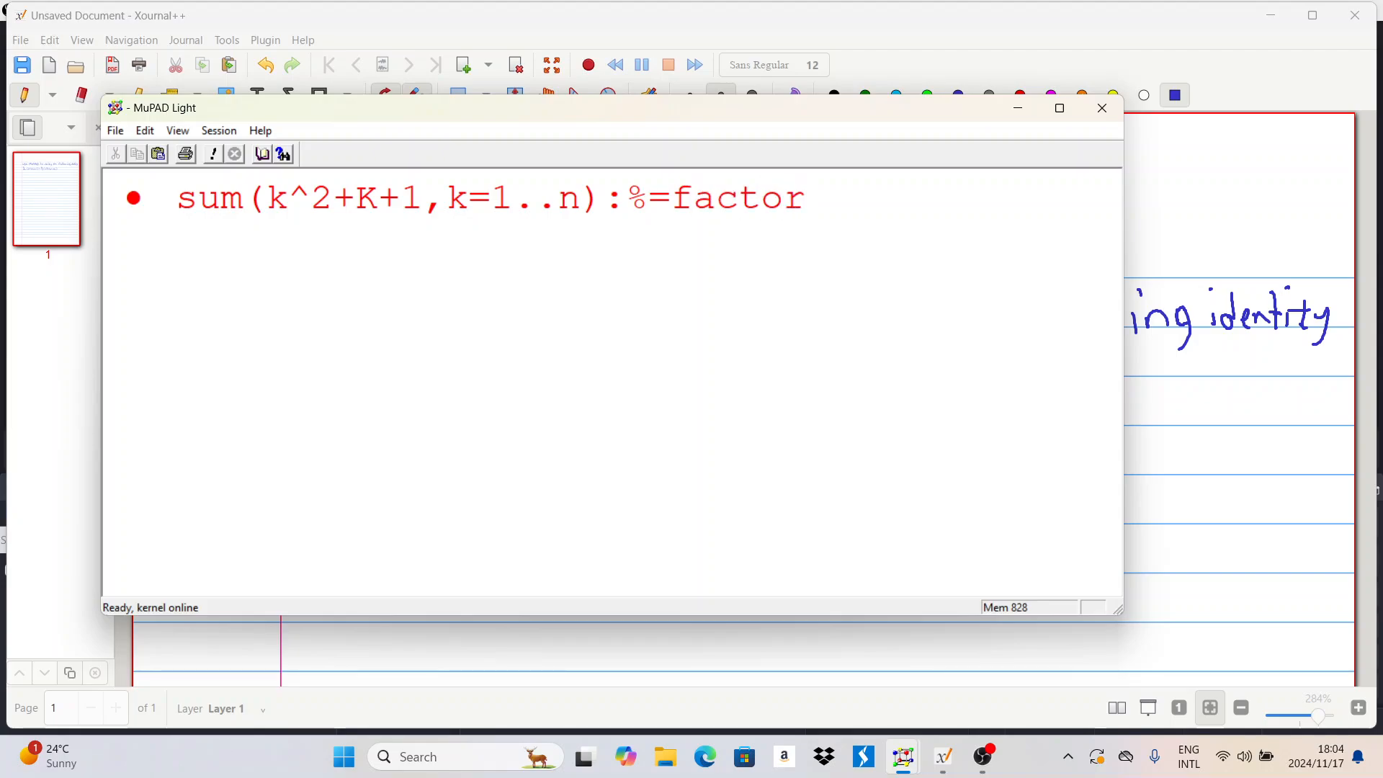
type("(%)")
key("Return")
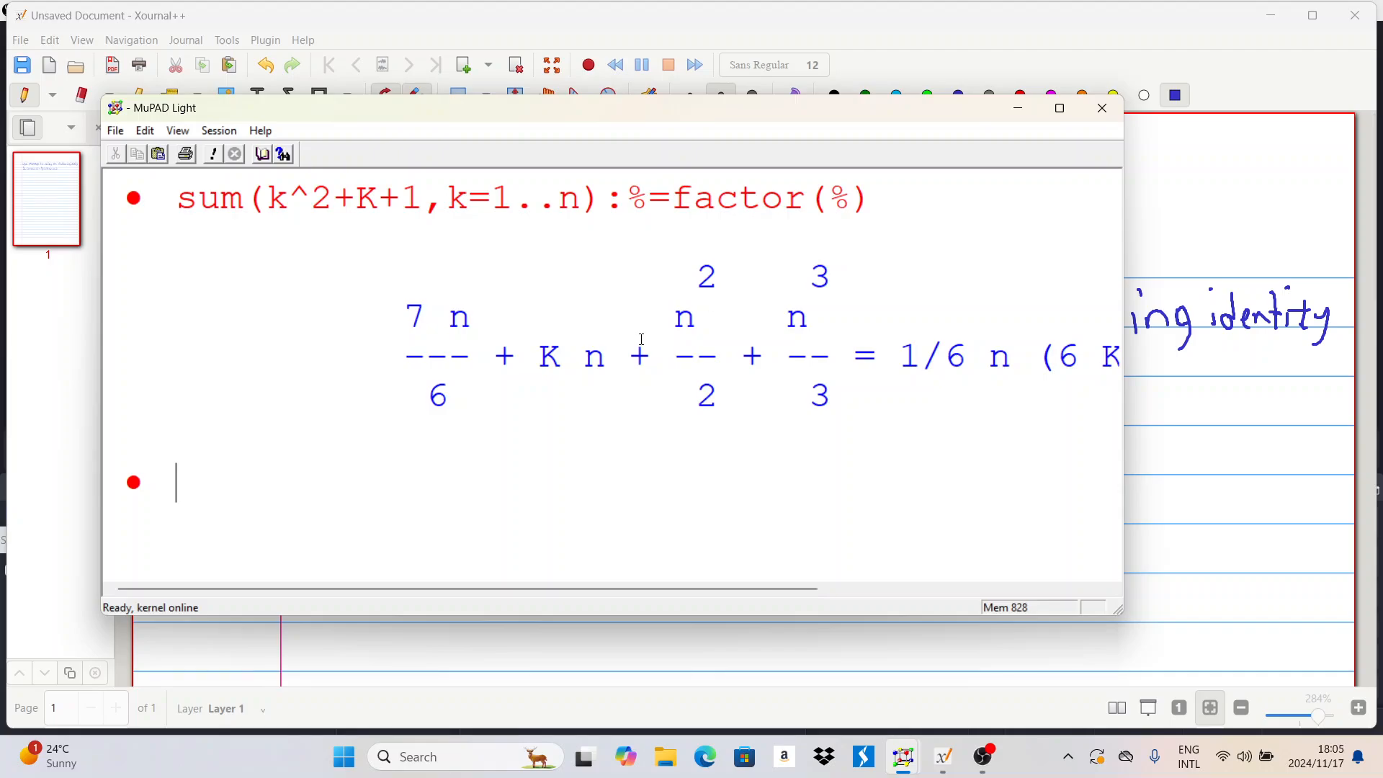
Step: Copy the whole sum and factor command into the empty input line below its result
scroll(360, 407, "down", 5)
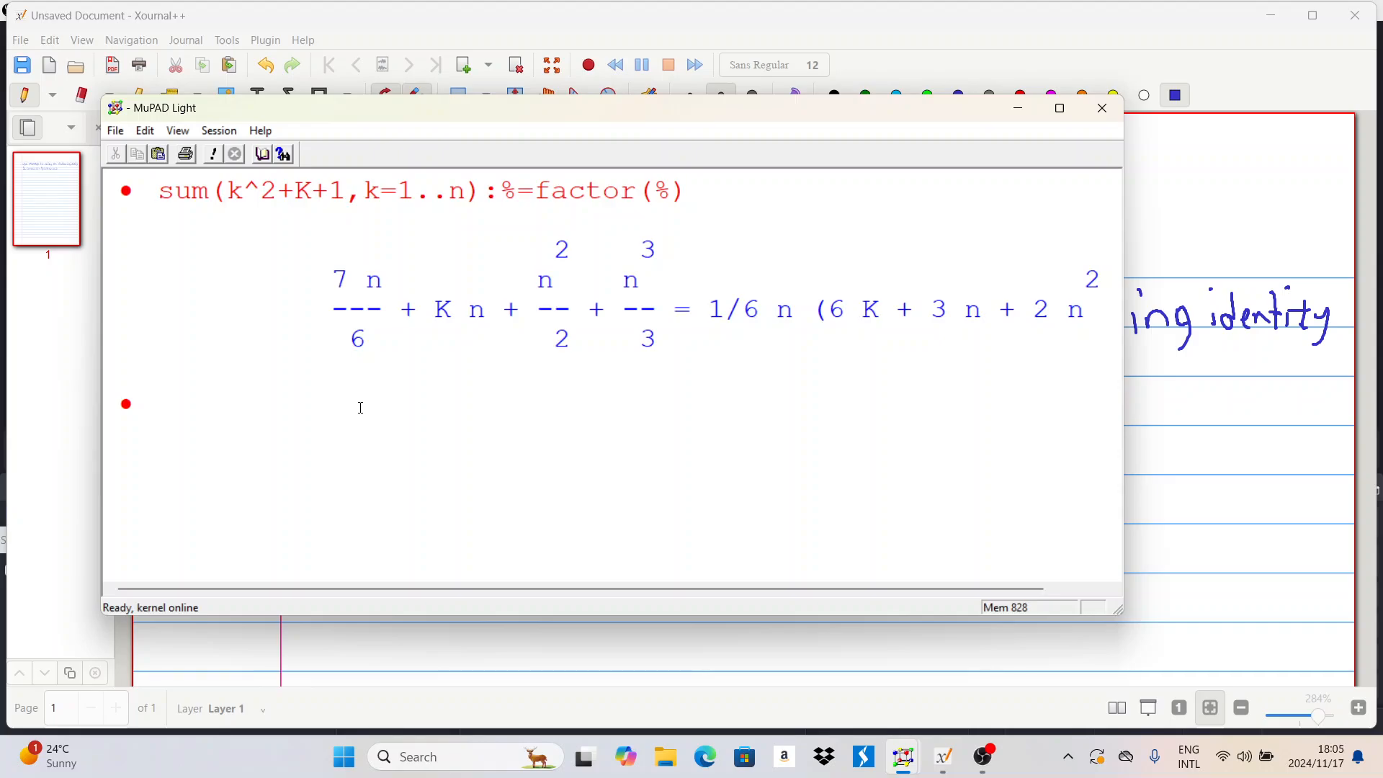
scroll(361, 404, "down", 1)
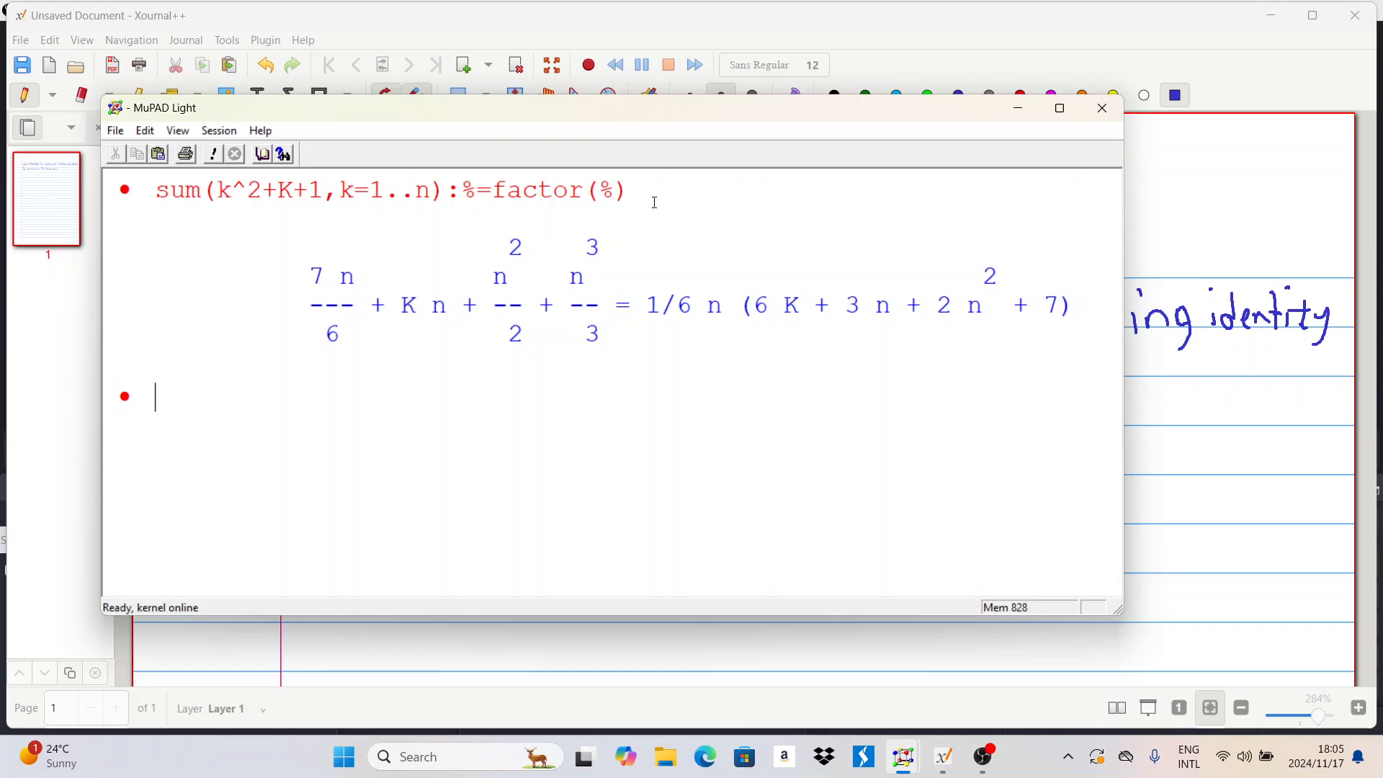
left_click(654, 202)
key("shift+Left")
key("shift+Left")
key("shift+Left")
key("shift+Left")
key("shift+Left")
key("shift+Left")
key("shift+Left")
key("shift+Left")
key("shift+Left")
key("shift+Left")
key("shift+Left")
key("shift+Left")
key("shift+Left")
key("shift+Left")
key("shift+Left")
key("shift+Left")
key("shift+Left")
key("shift+Left")
key("shift+Left")
key("shift+Left")
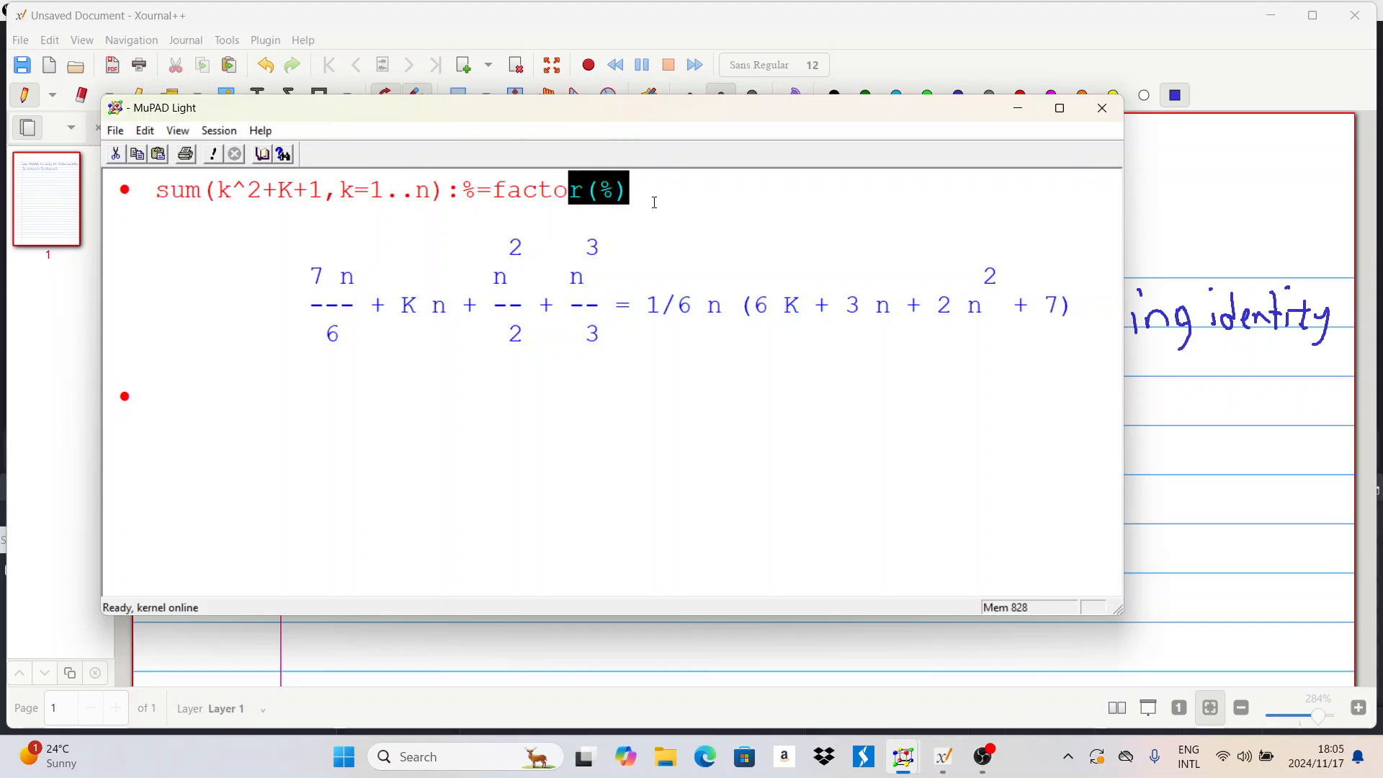
key("shift+Left")
key("ctrl+c")
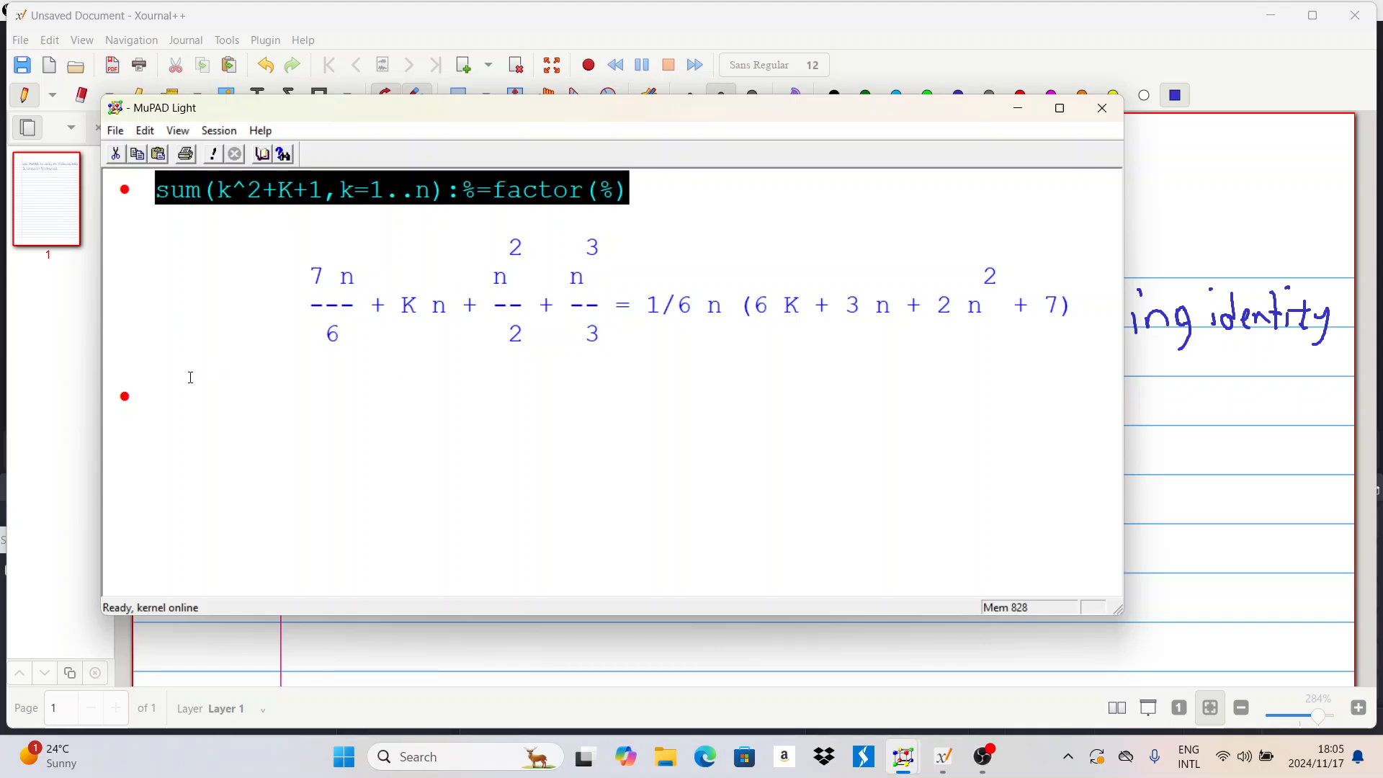
left_click(189, 376)
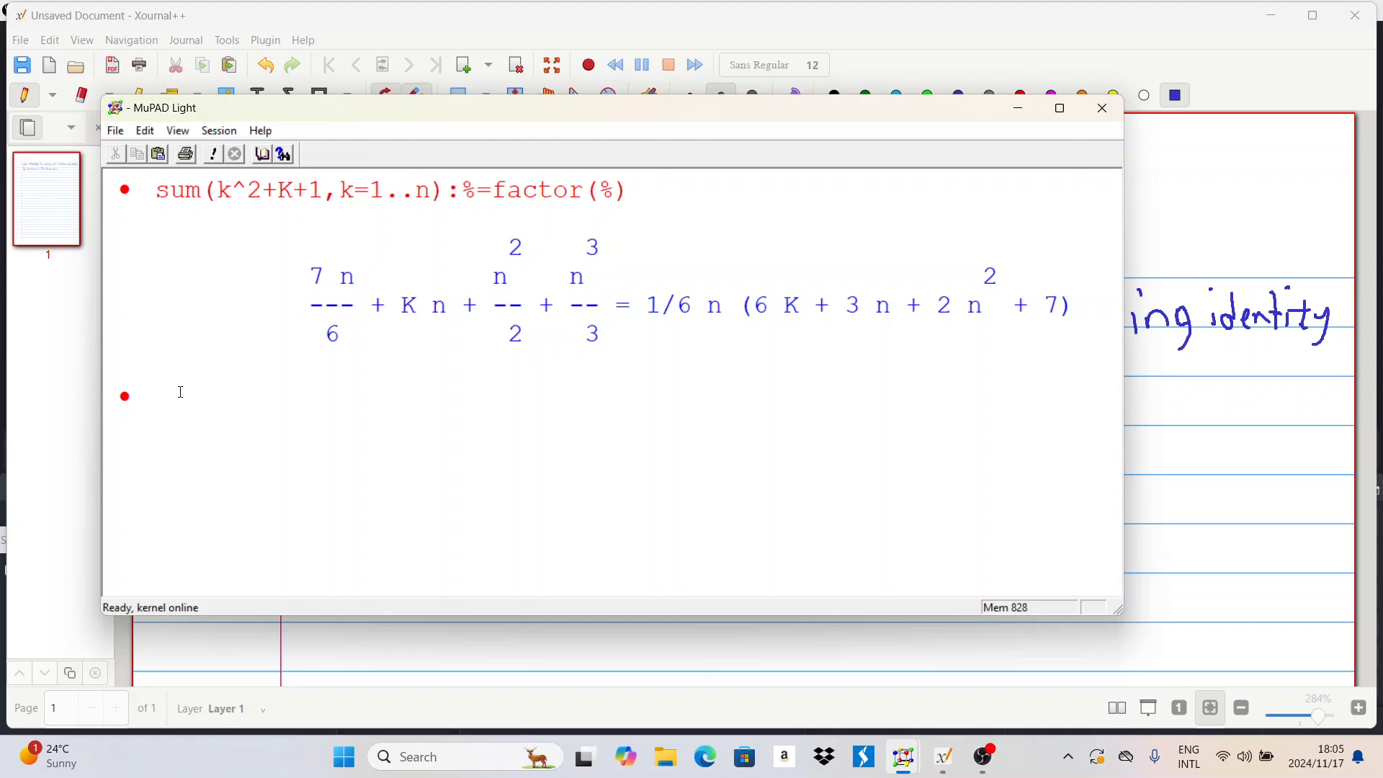
key("ctrl+v")
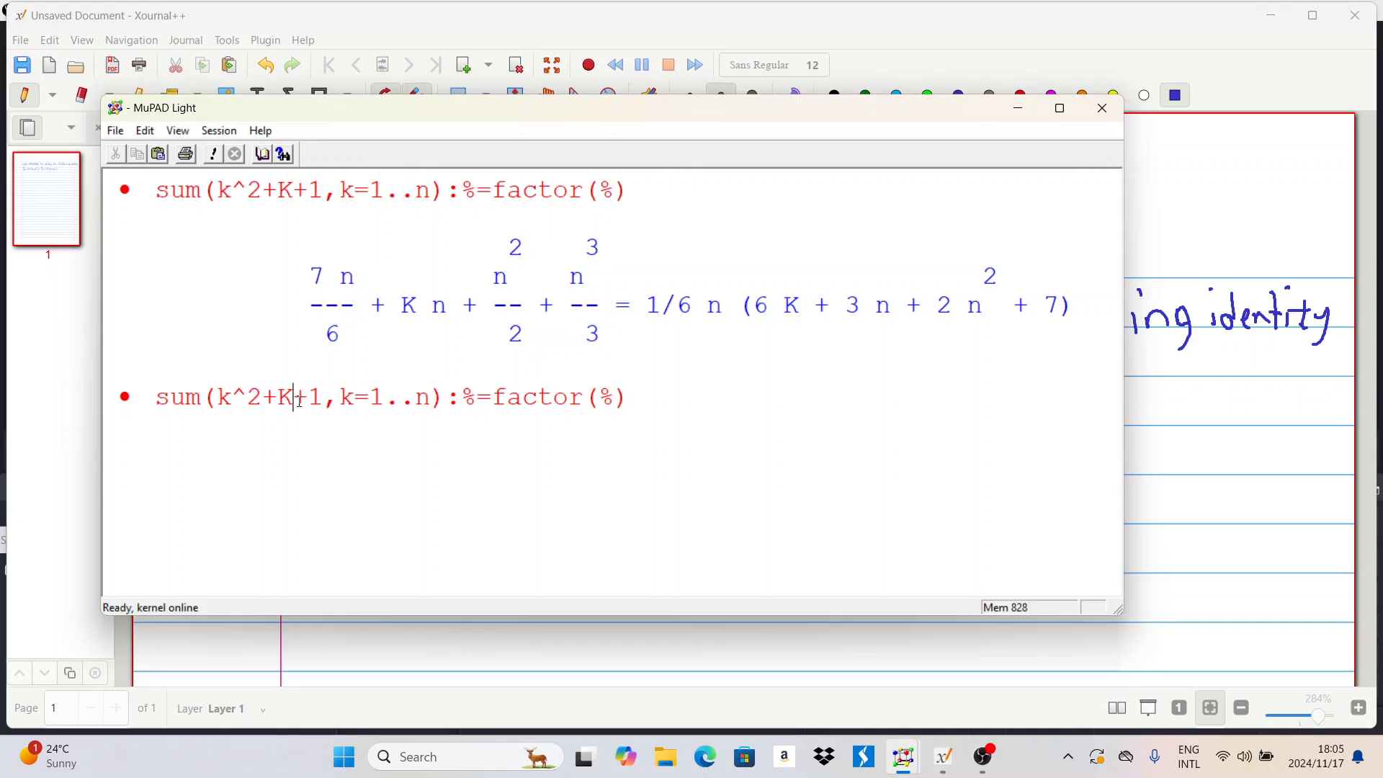
Step: Replace the uppercase K with lowercase k in the copied command and evaluate it
key("BackSpace")
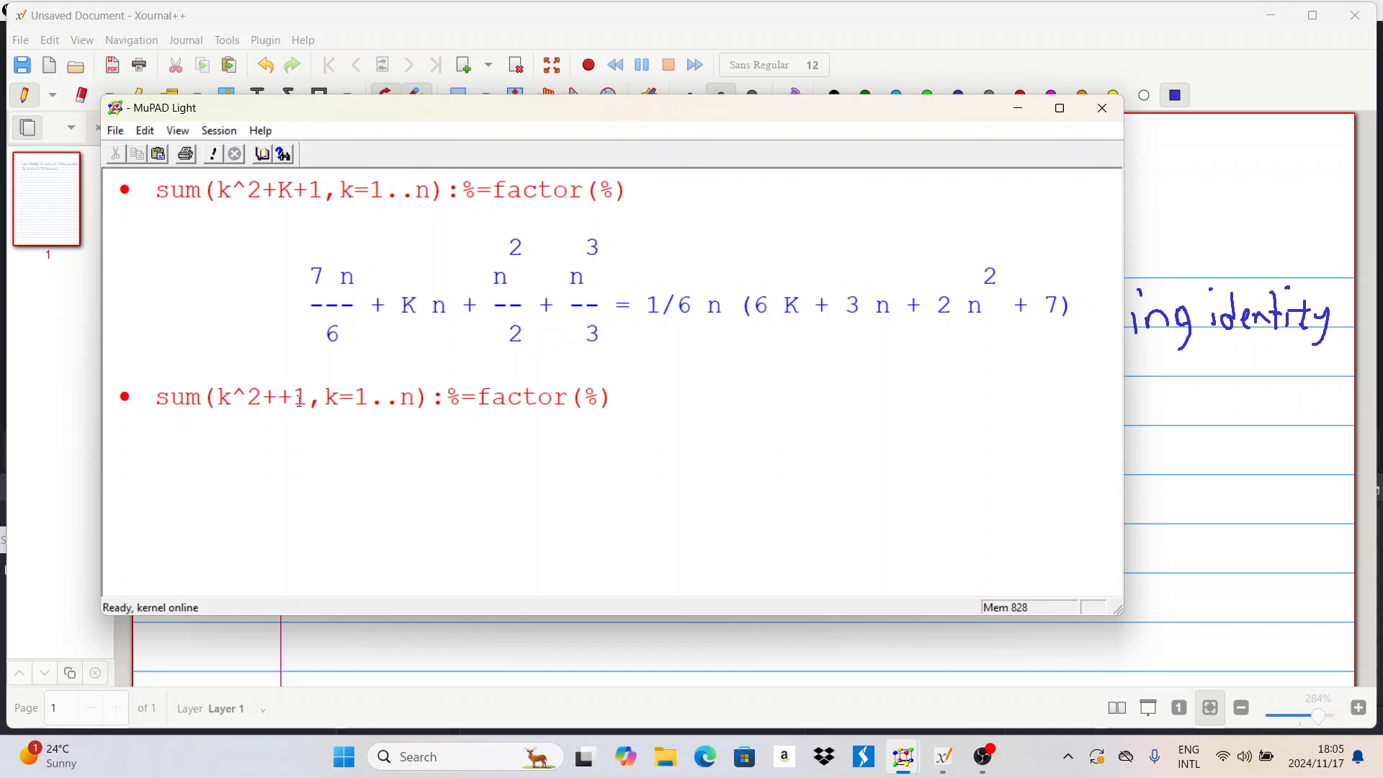
type("k")
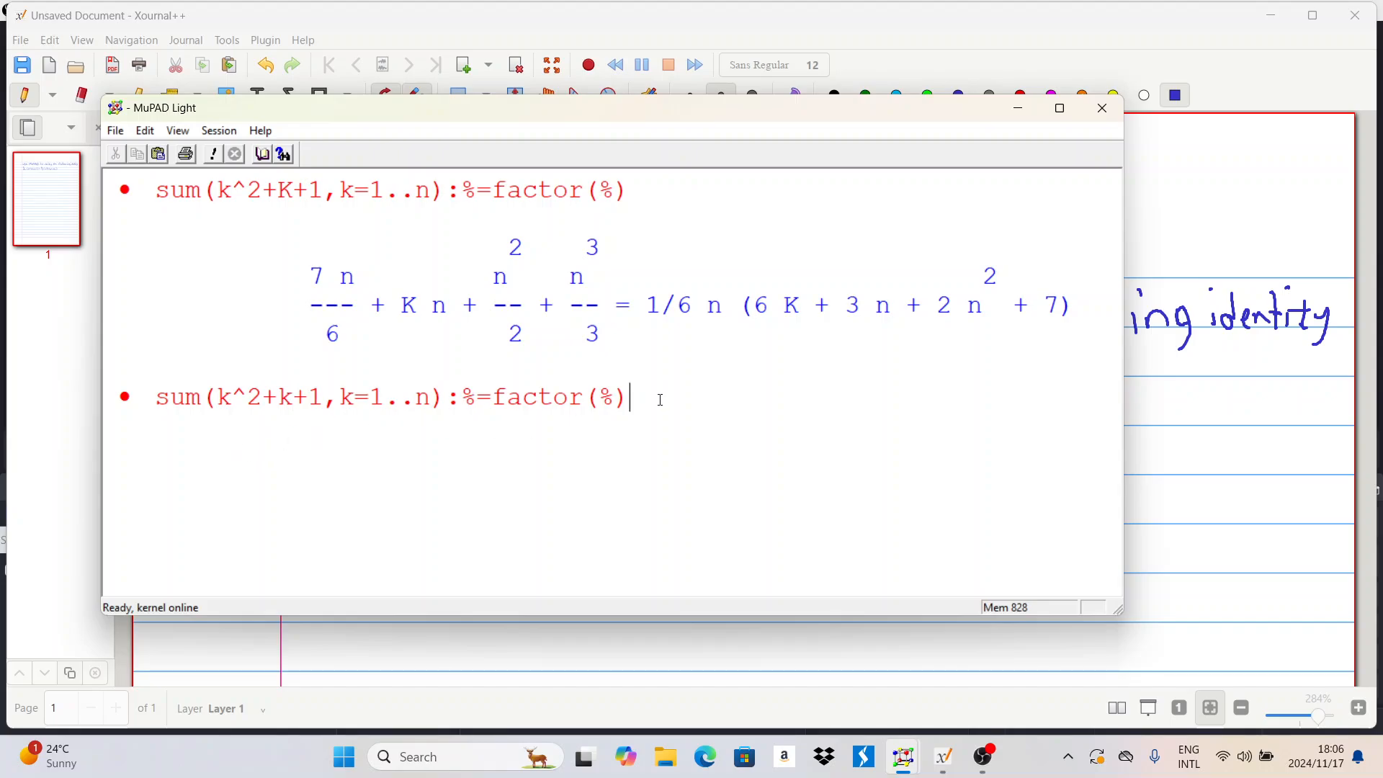
key("Return")
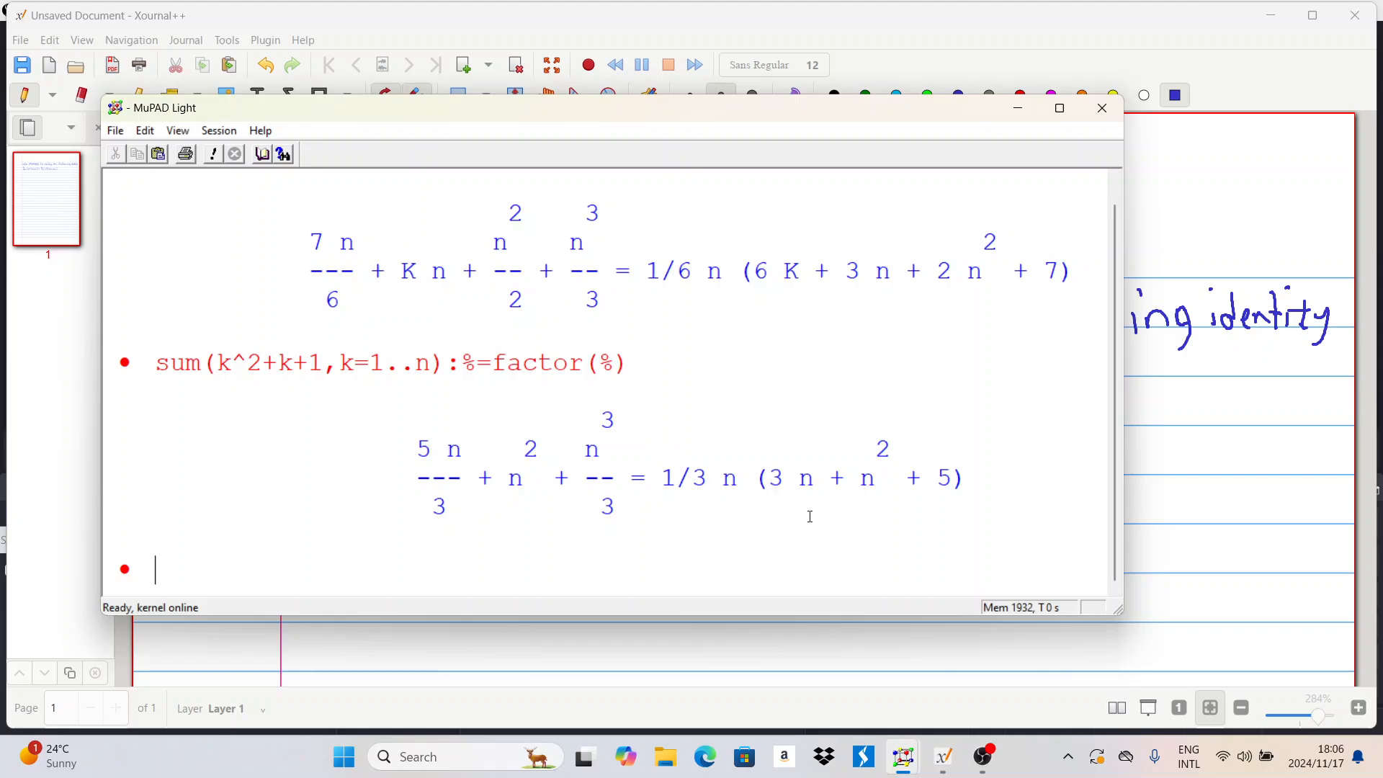
Step: Compare the factored result with the handwritten identity in Xournal++ and return to the MuPAD Light window
left_click(1011, 116)
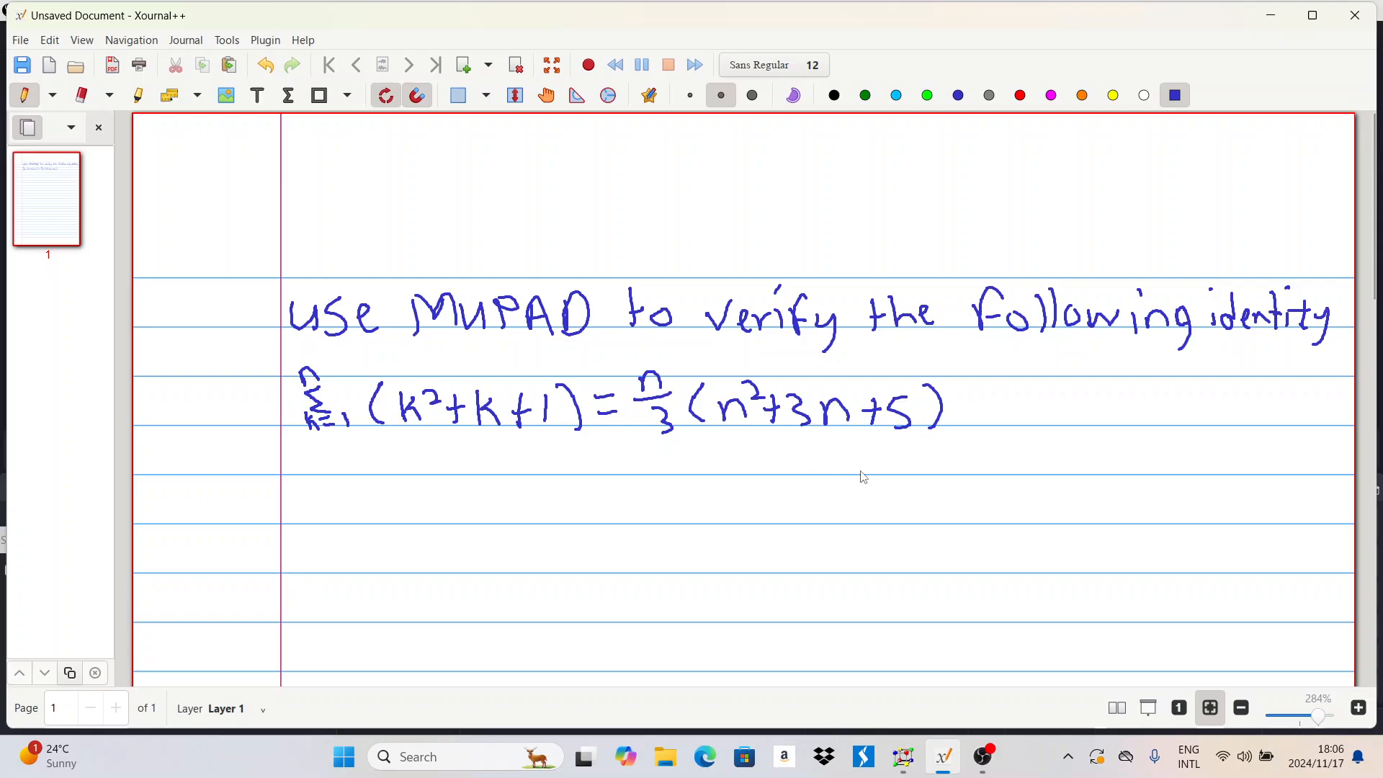
mouse_move(904, 754)
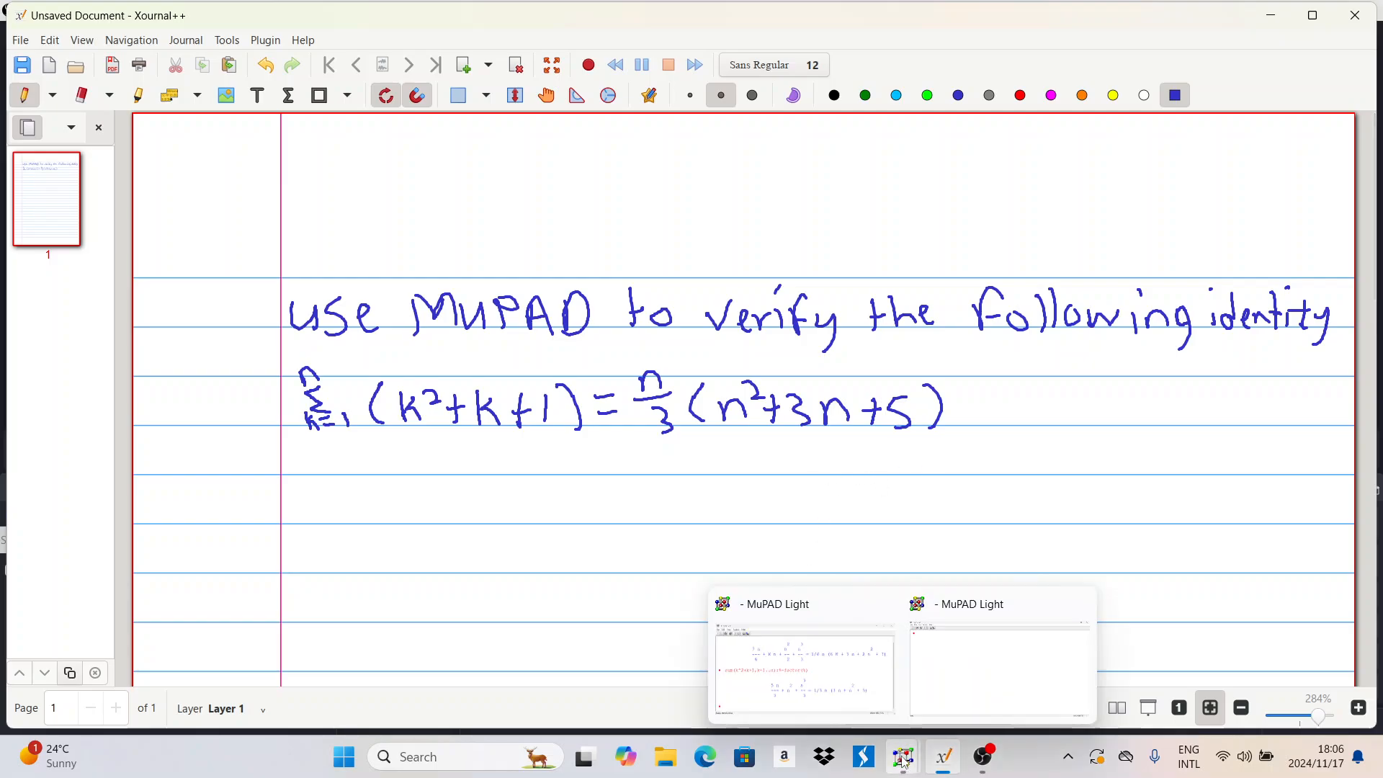
mouse_move(841, 679)
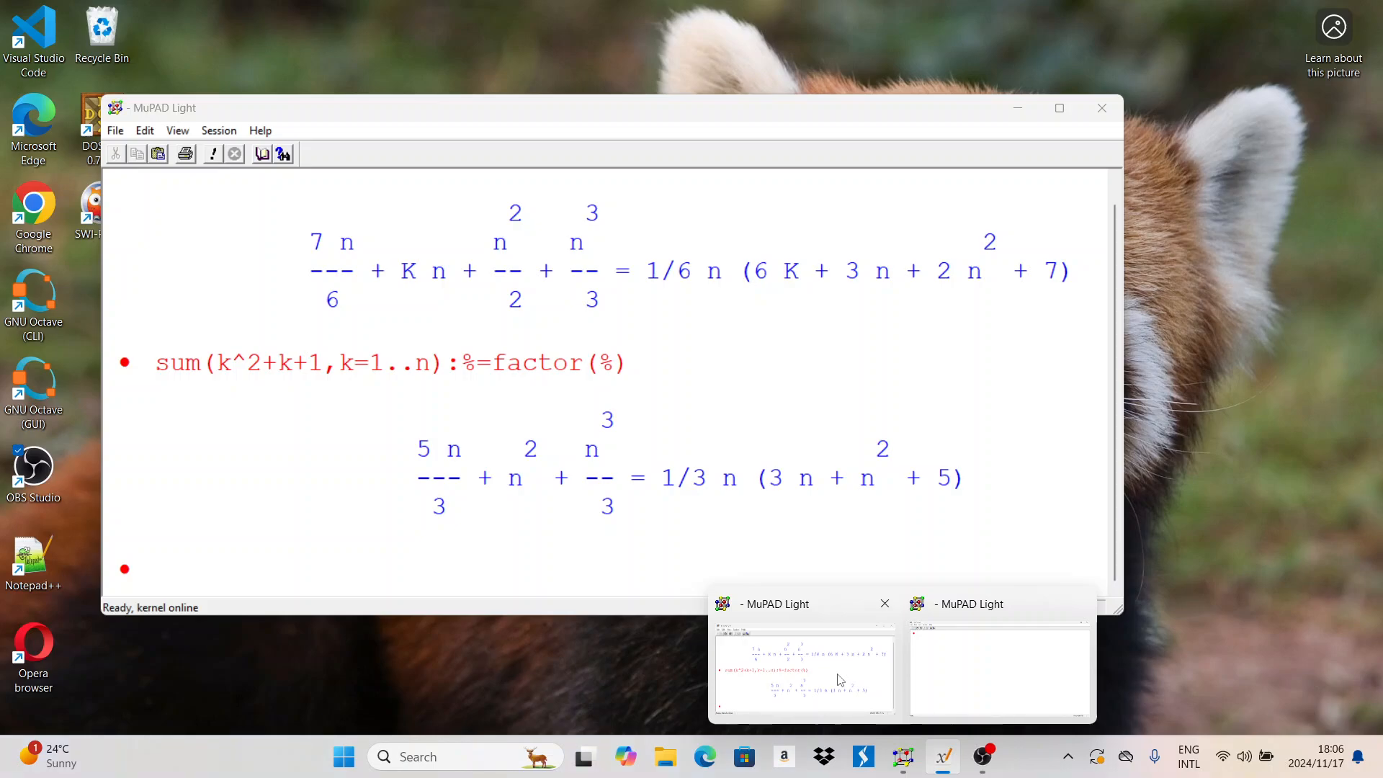
left_click(841, 680)
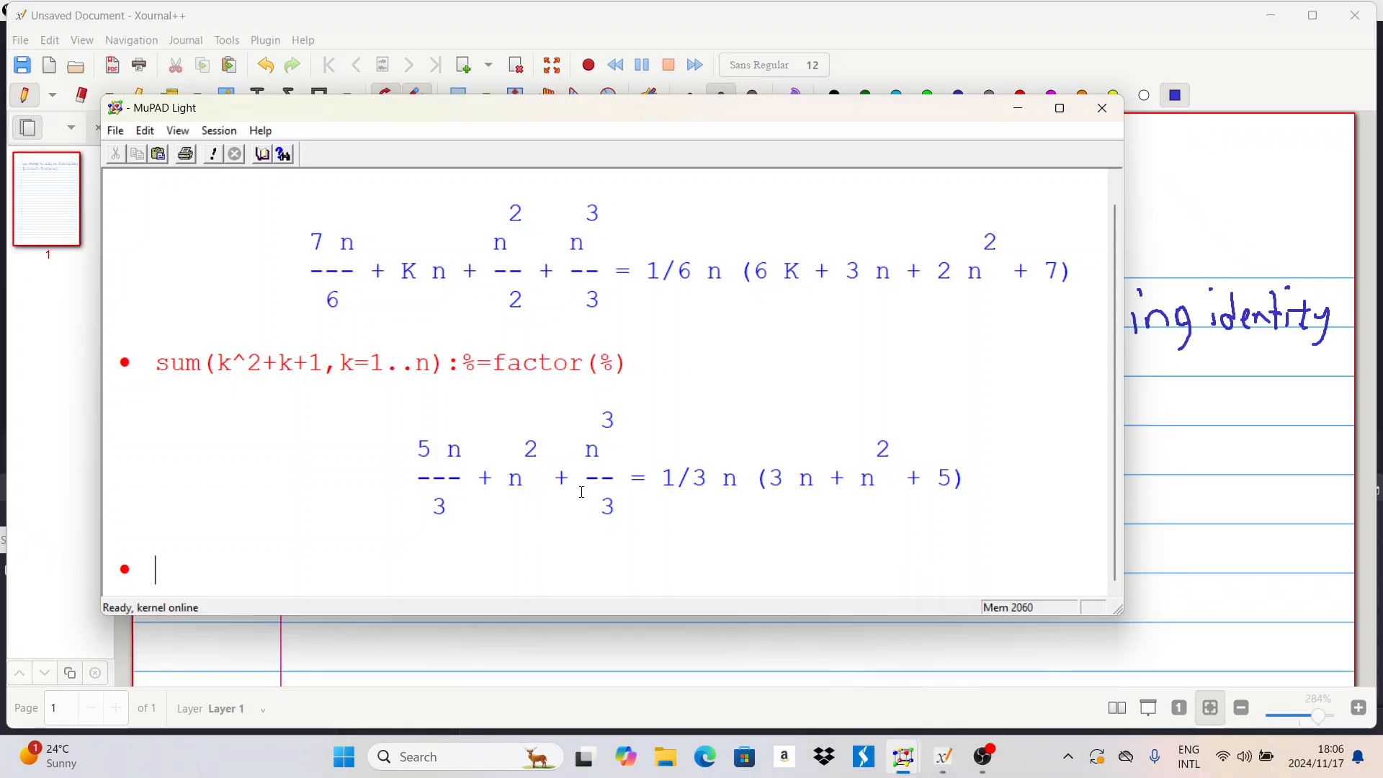